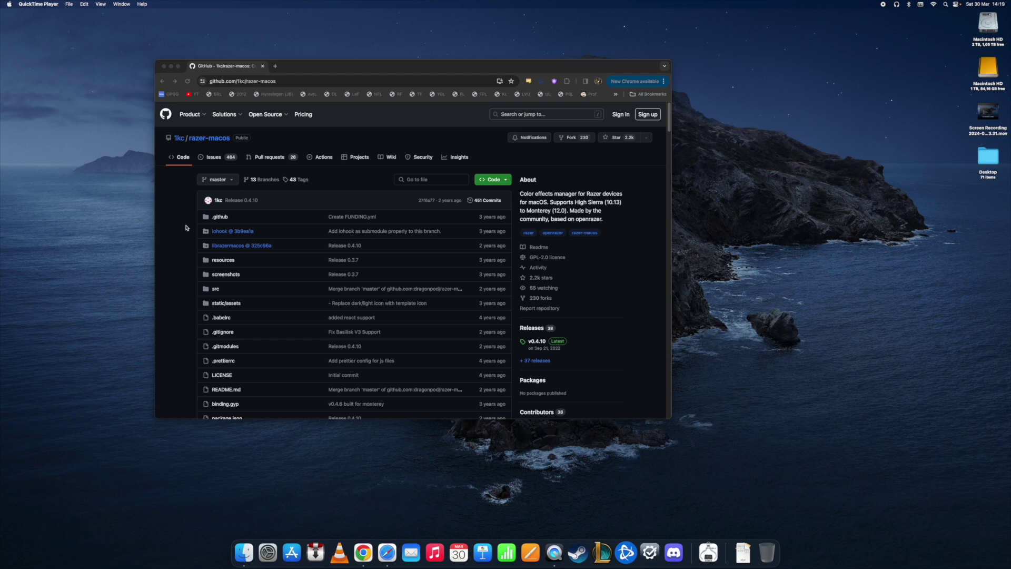
Scroll the razer-macos README to the Download and Installation sections and focus Chrome.
scroll(186, 227, "down", 2)
scroll(185, 227, "up", 2)
scroll(201, 228, "down", 8)
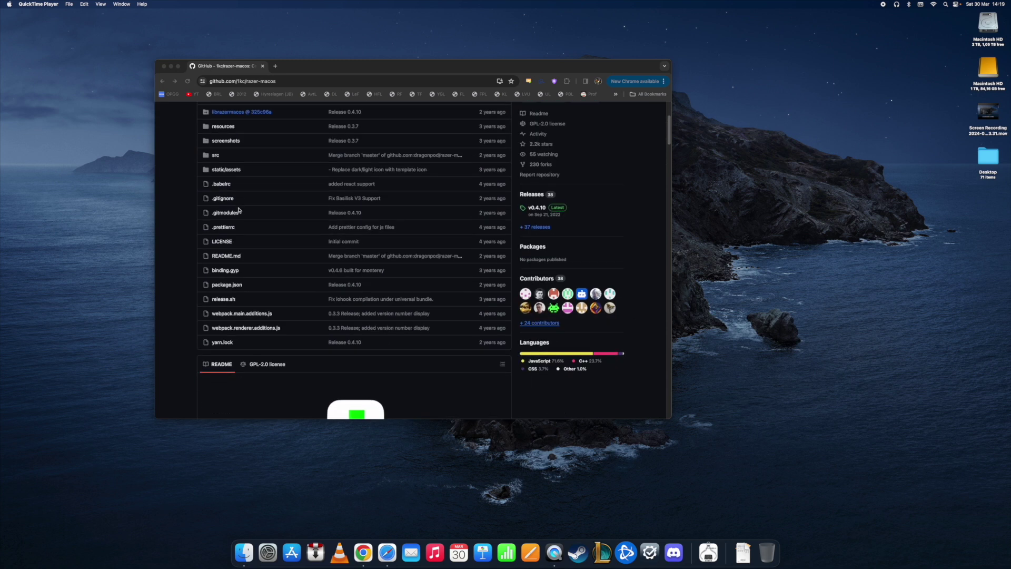
scroll(238, 211, "down", 20)
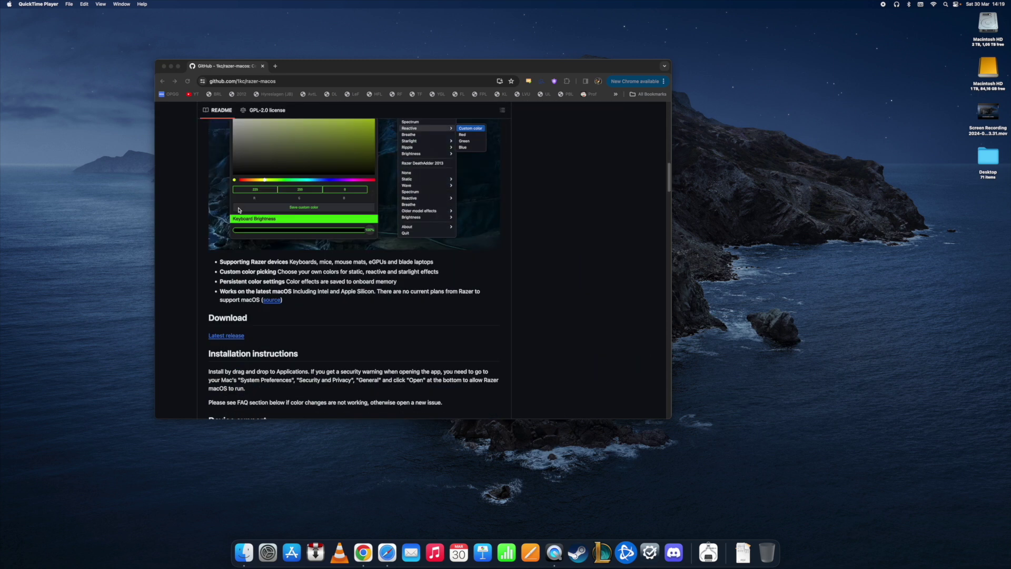
scroll(236, 202, "up", 4)
left_click(232, 190)
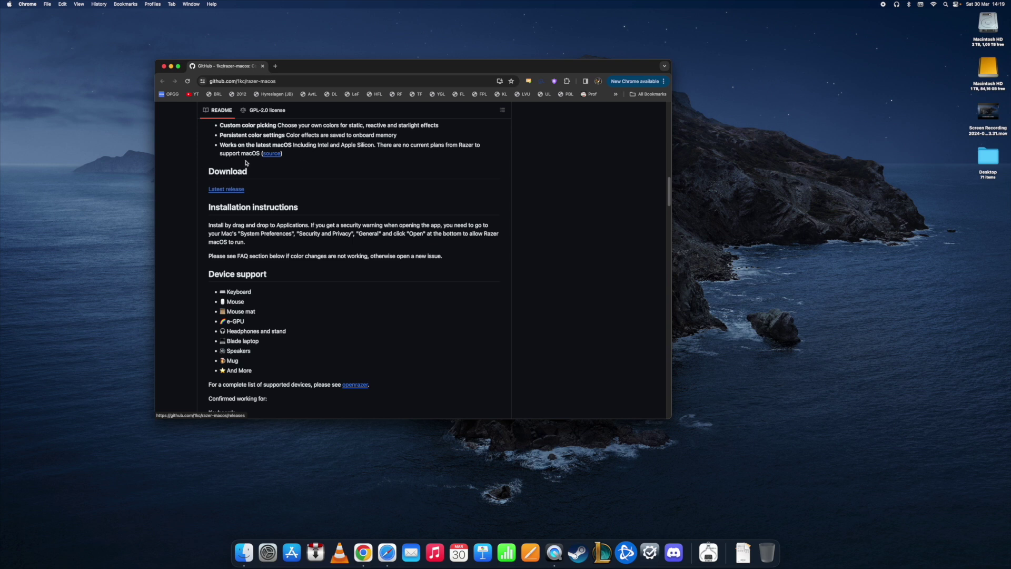
Download Razer.macOS-0.4.10-universal.dmg from the v0.4.10 release and open it from recent downloads.
left_click(233, 191)
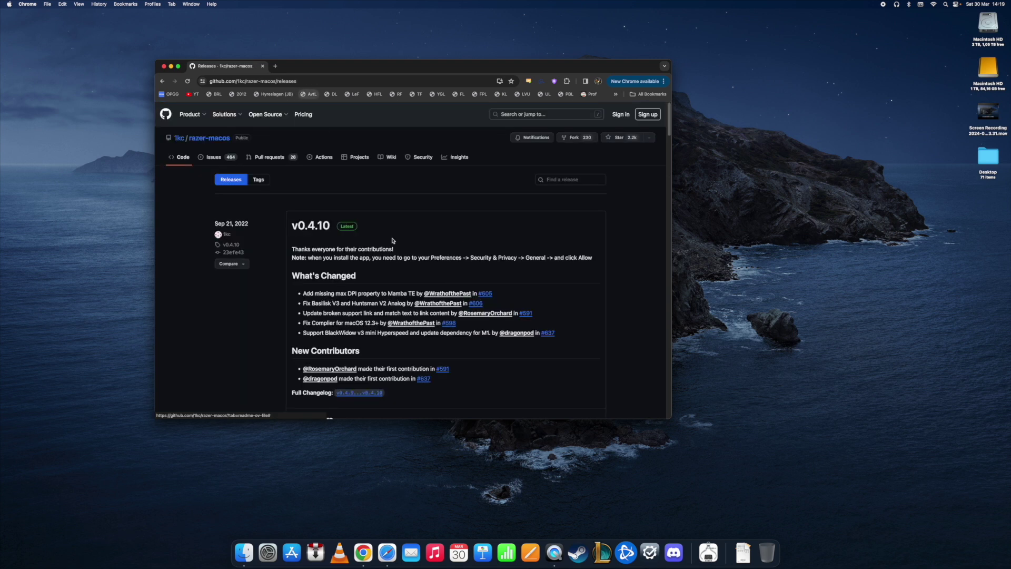
scroll(361, 212, "down", 5)
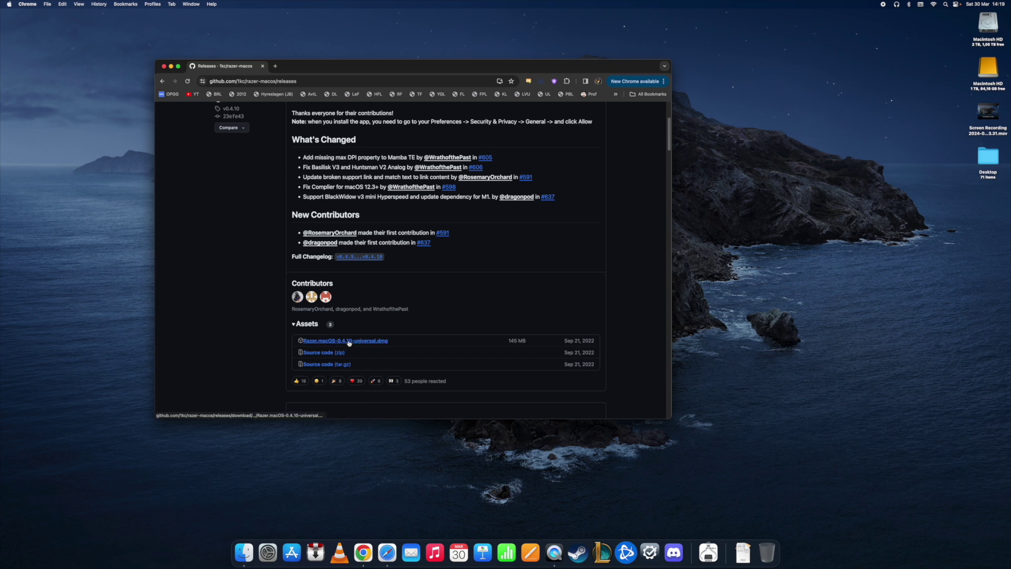
left_click(348, 341)
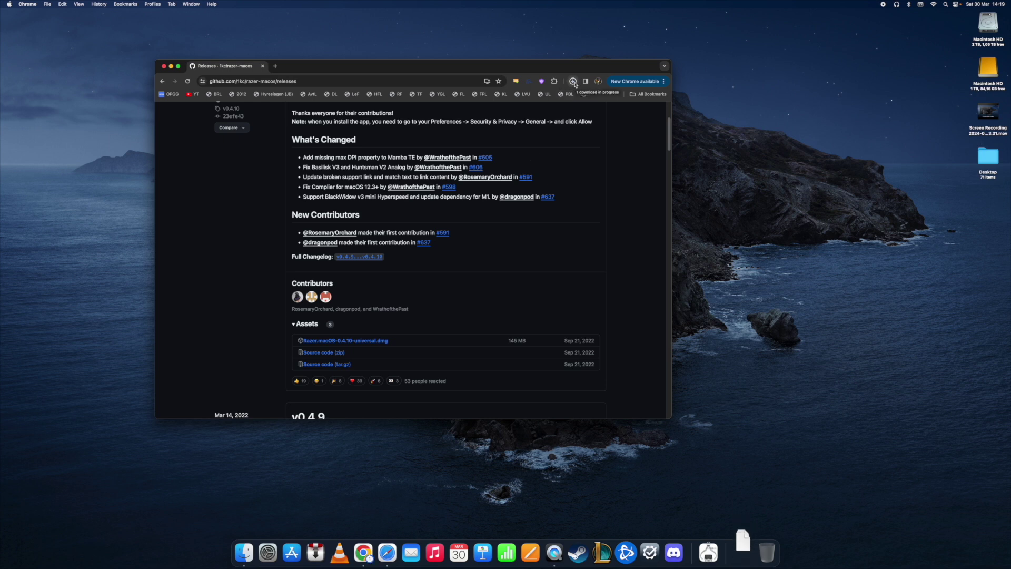
left_click(573, 82)
left_click(516, 113)
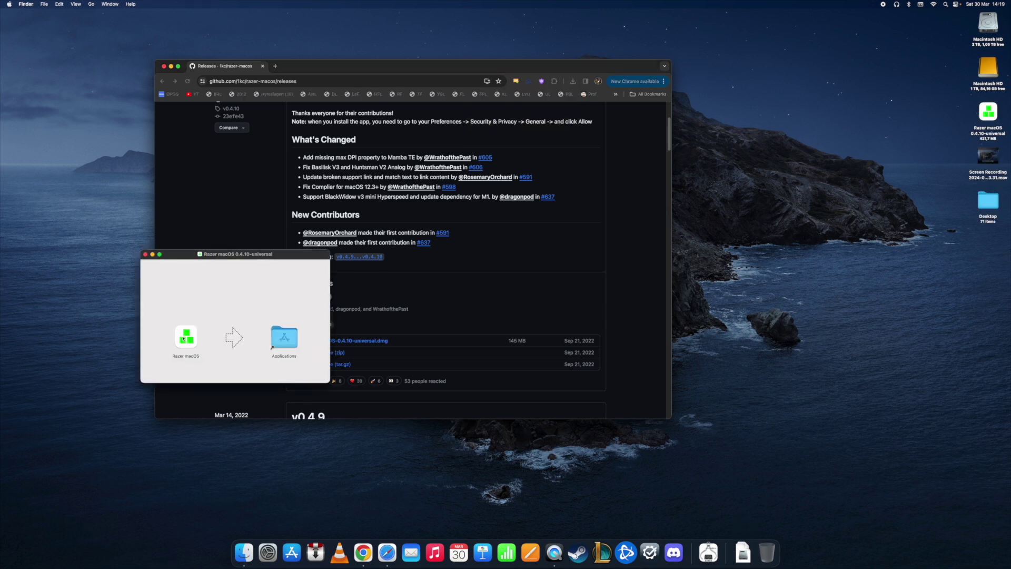
Copy Razer macOS into Applications, then launch it from Macintosh HD > Applications.
left_click_drag(185, 337, 286, 339)
double_click(988, 24)
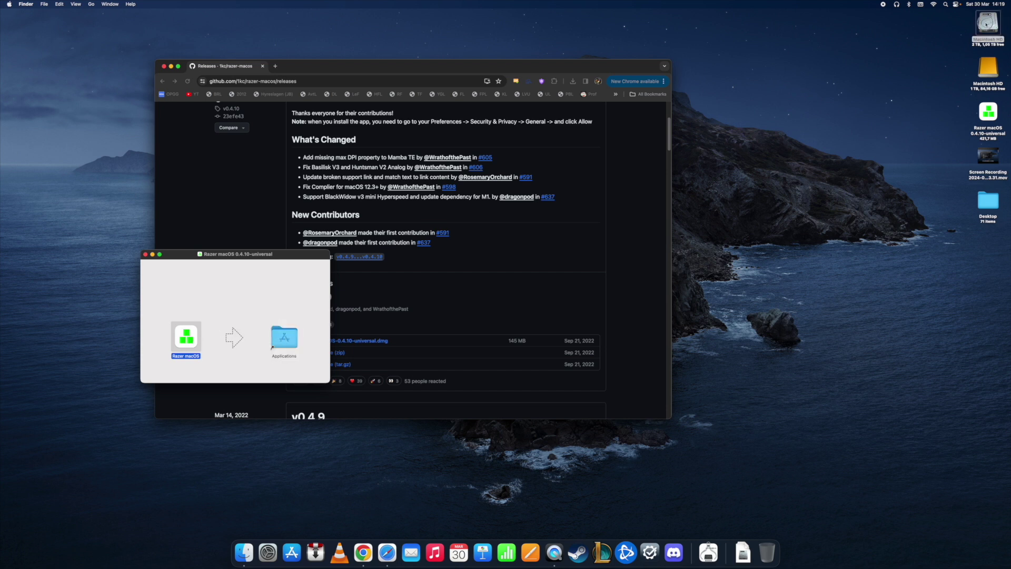
left_click(676, 82)
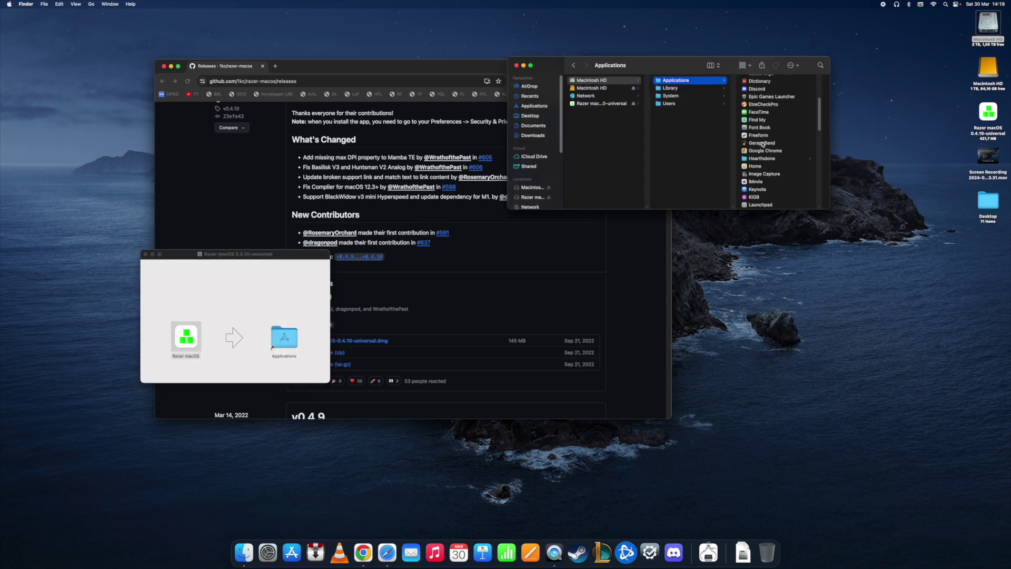
scroll(772, 109, "down", 5)
scroll(770, 114, "down", 3)
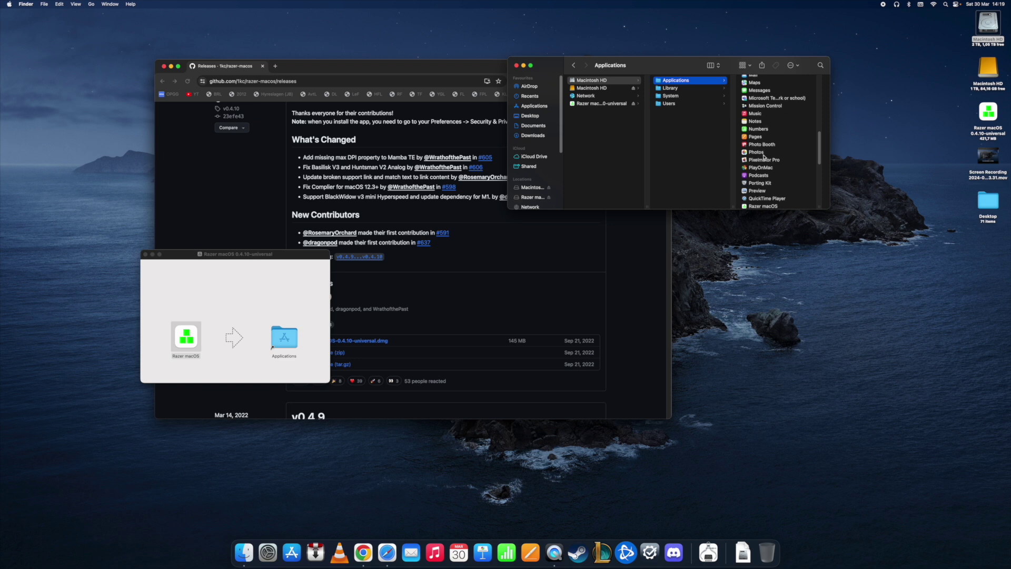
double_click(763, 174)
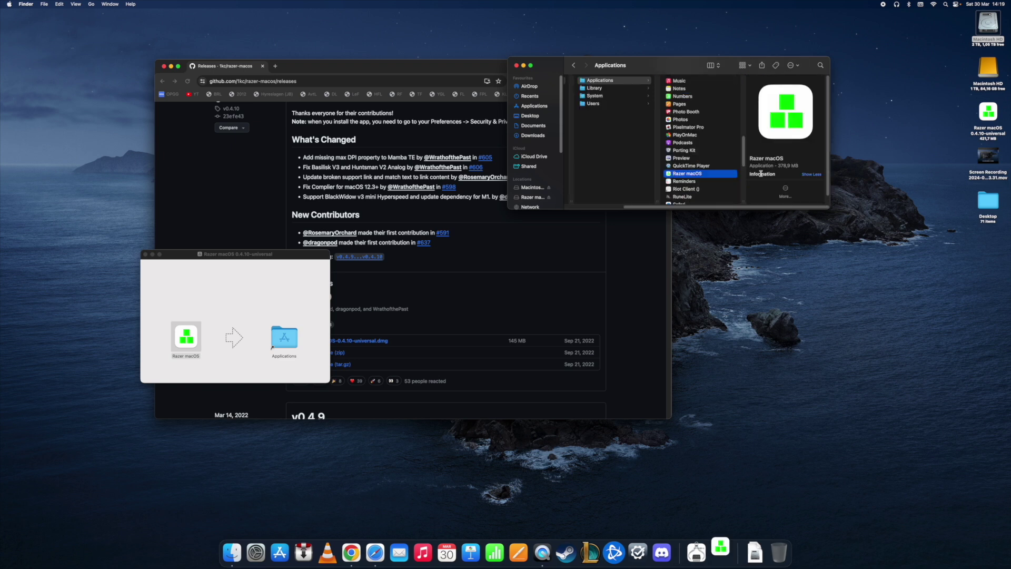
Close the DMG window, move the warning aside, and place System Settings on the left.
left_click(145, 255)
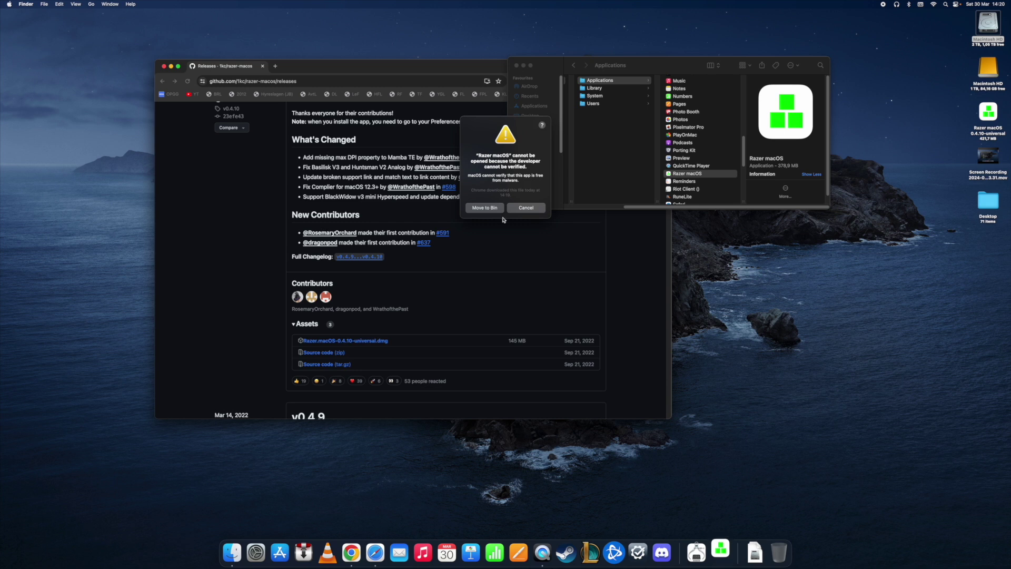
left_click_drag(516, 122, 563, 120)
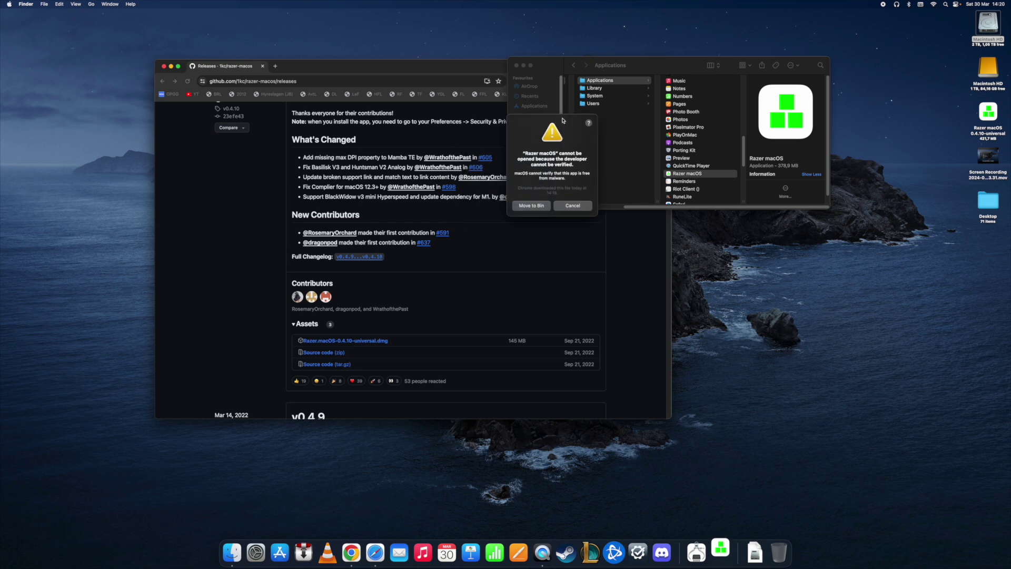
left_click(260, 563)
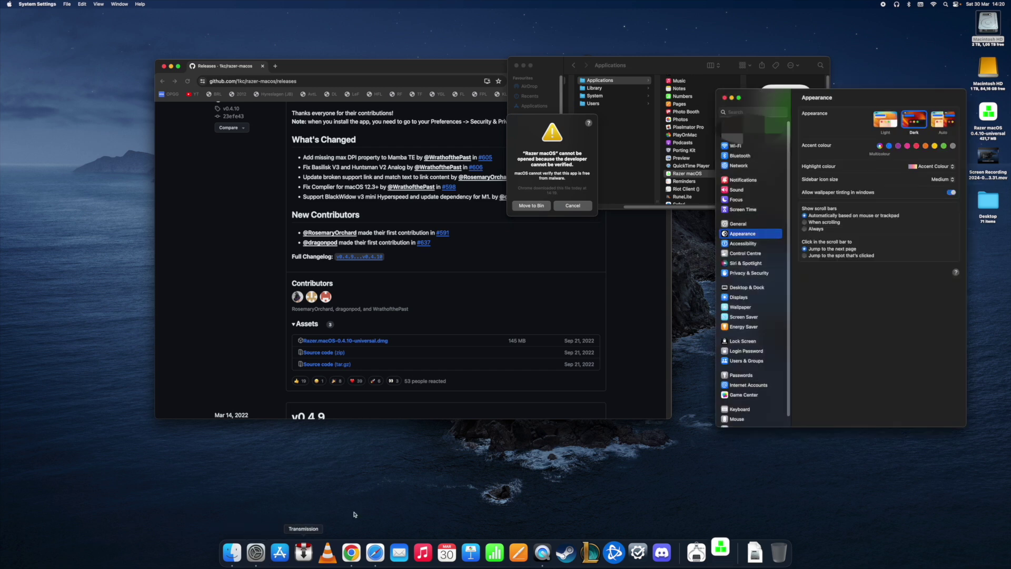
left_click_drag(859, 101, 370, 91)
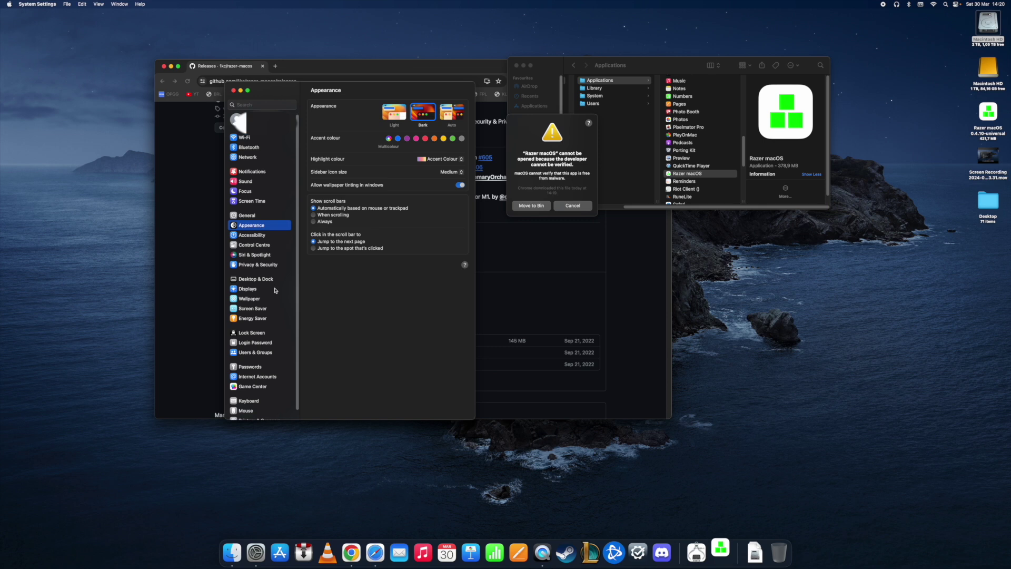
scroll(274, 290, "down", 2)
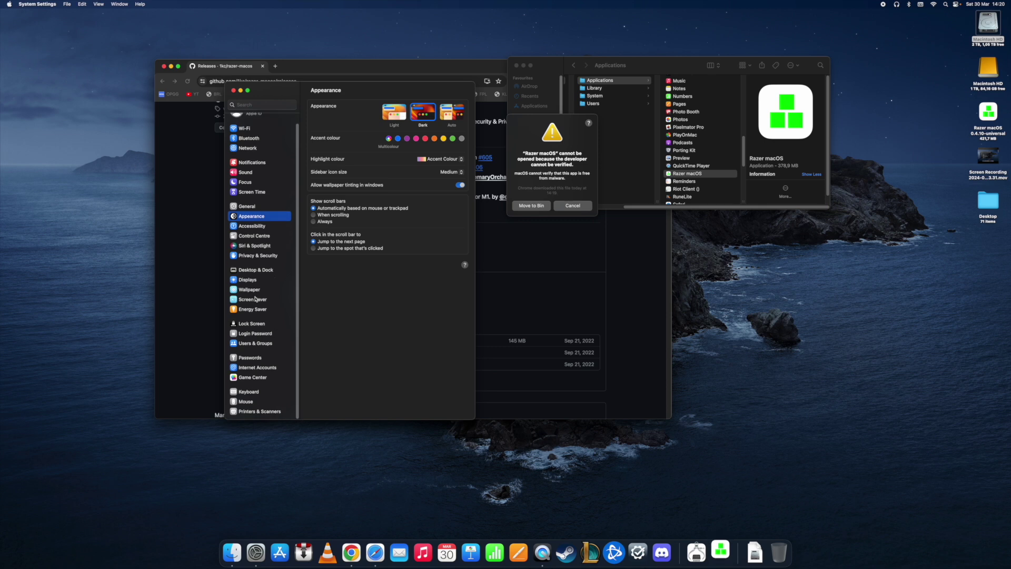
Go to Privacy & Security and dismiss the cannot-be-opened warning.
left_click(258, 256)
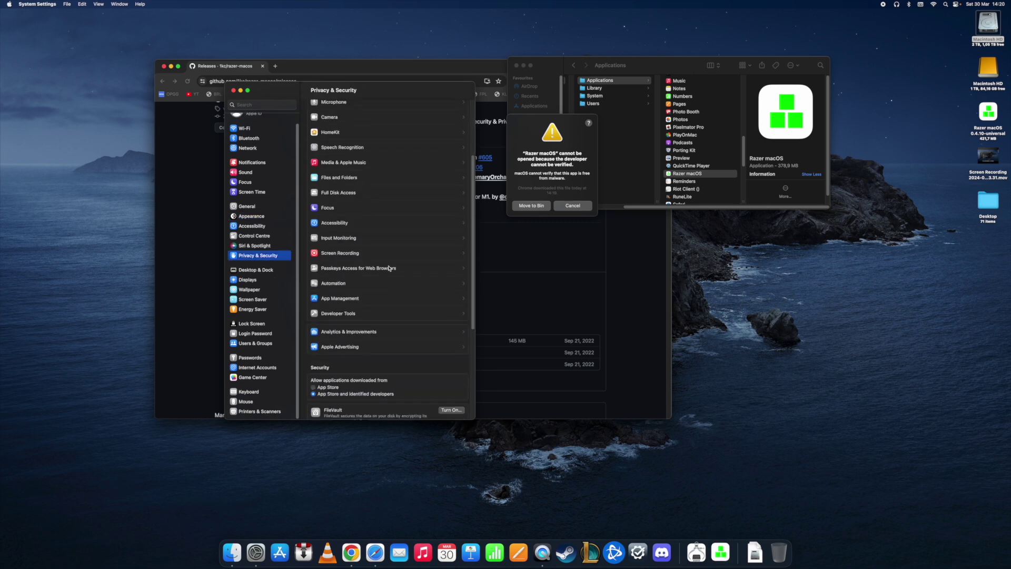
scroll(389, 268, "down", 5)
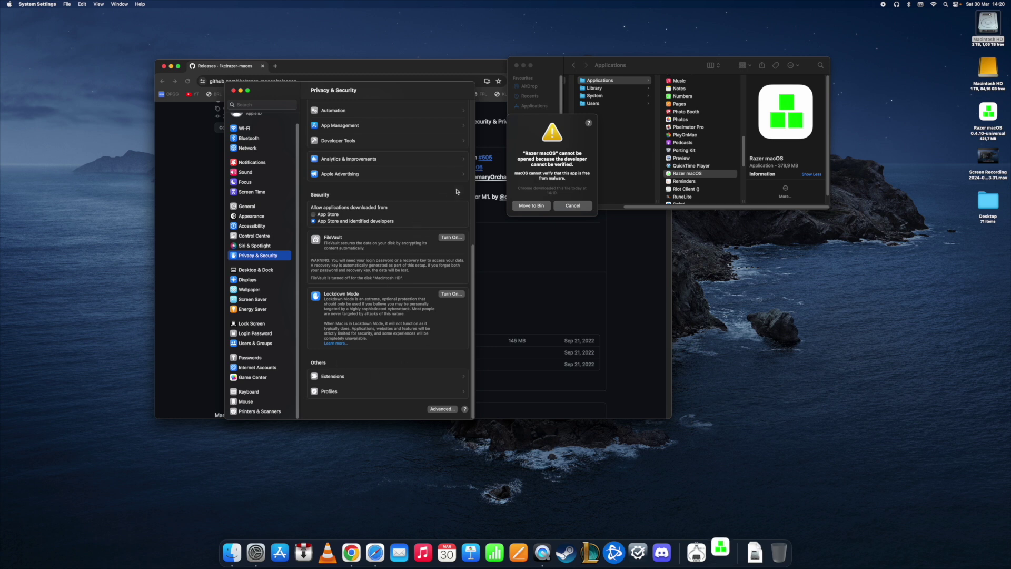
left_click(577, 204)
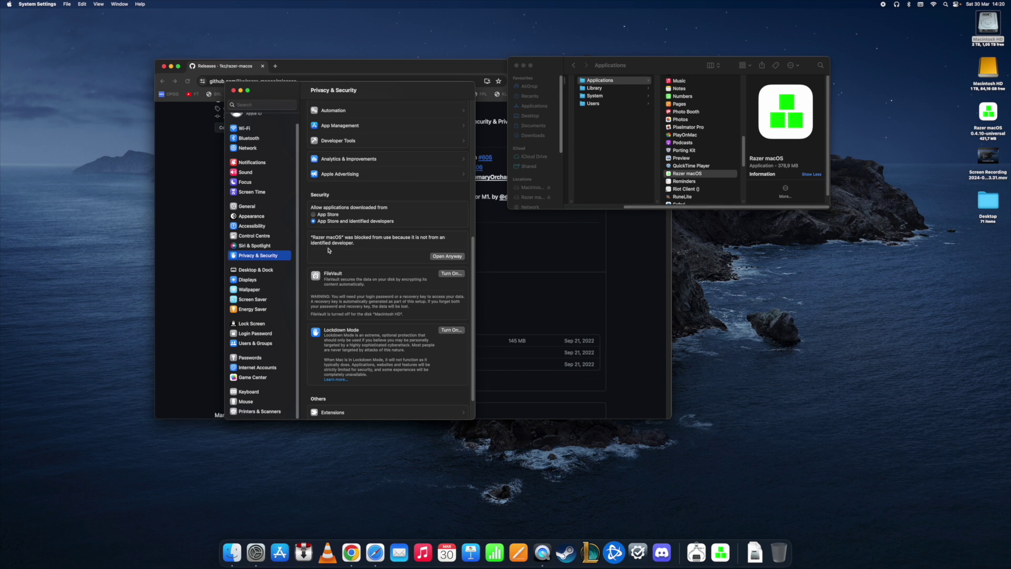
Allow Razer macOS via Open Anyway, authorise with the account password, and confirm opening it.
left_click(448, 256)
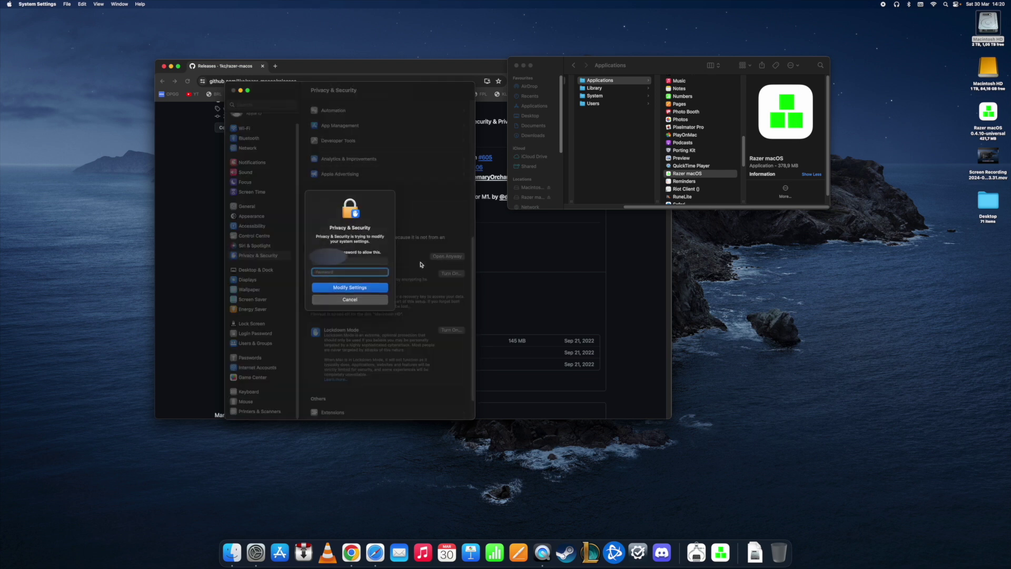
type("••••••")
key("Return")
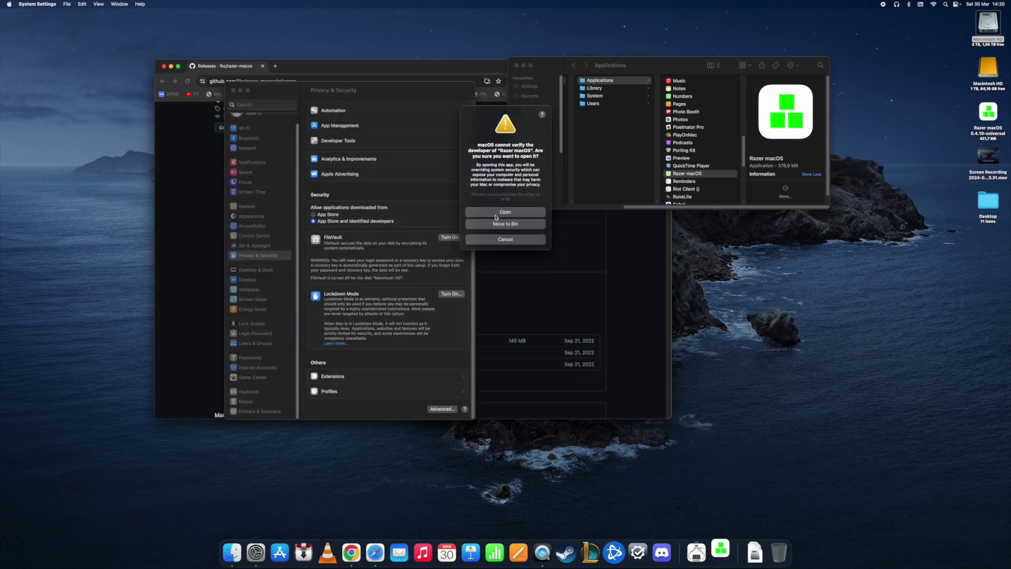
left_click(498, 212)
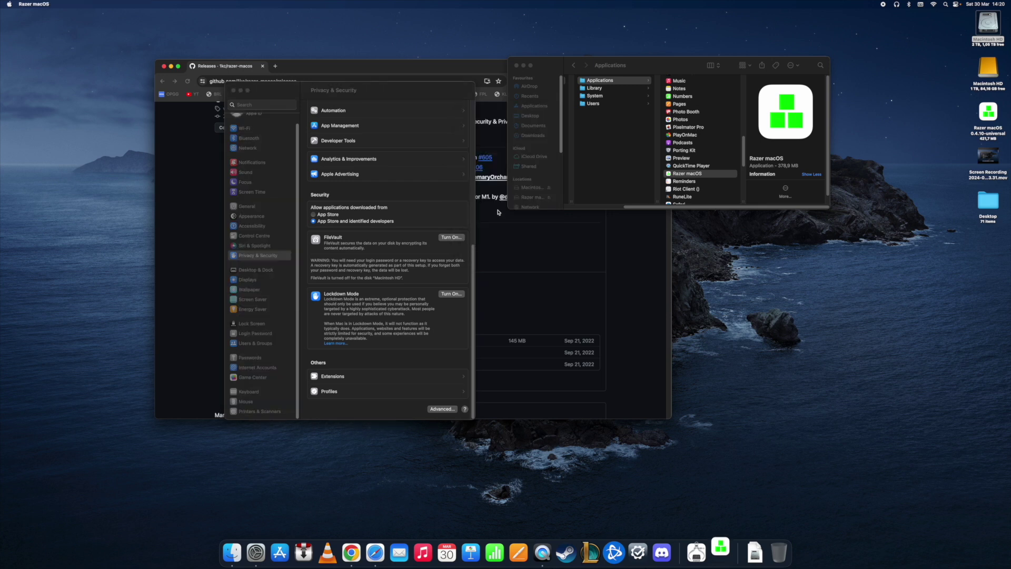
Launch Razer macOS, close System Settings and Finder, and select DeathAdder Essential from the menu bar.
double_click(691, 175)
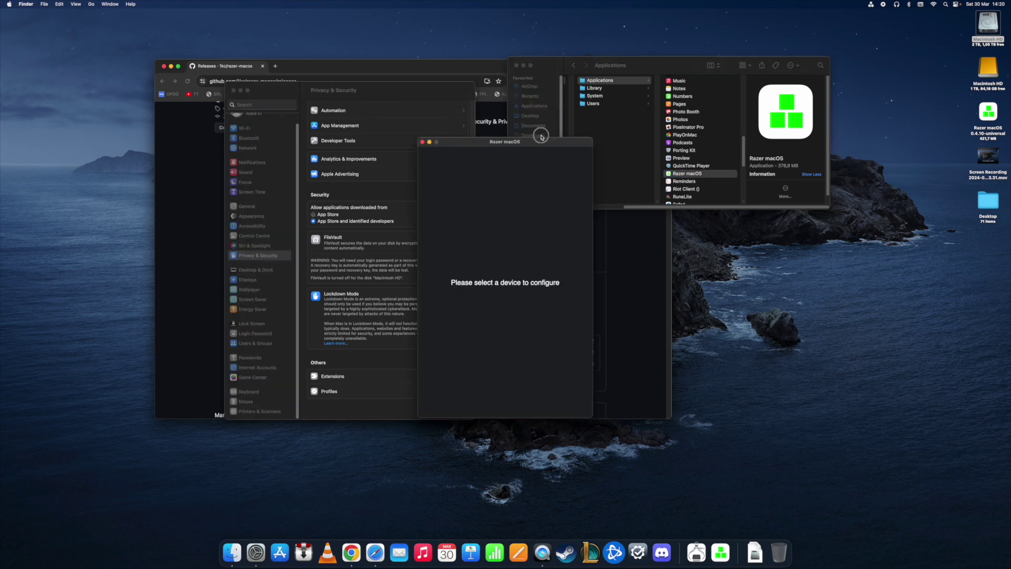
left_click(233, 90)
left_click(516, 65)
left_click_drag(516, 125, 494, 100)
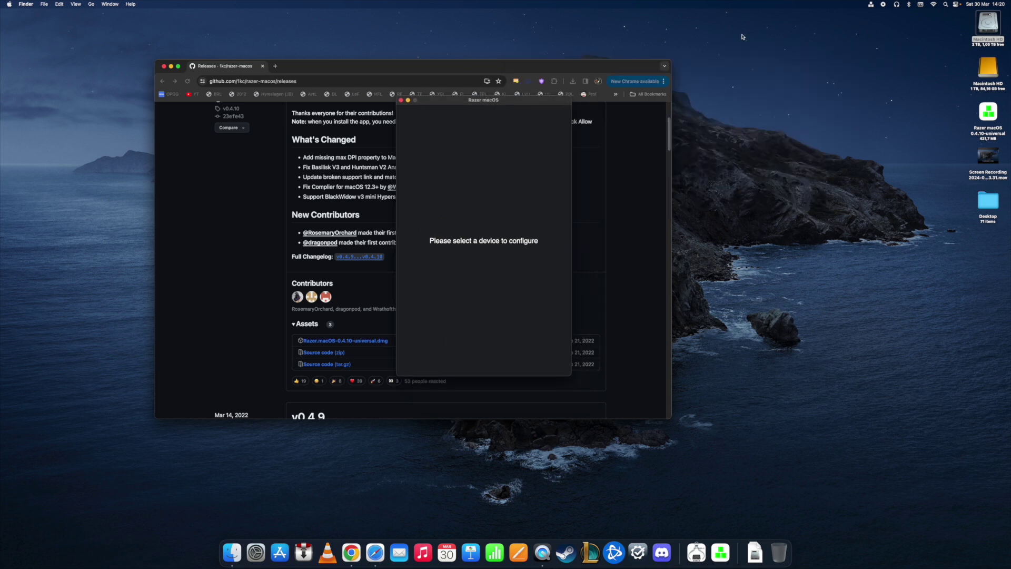
left_click(871, 5)
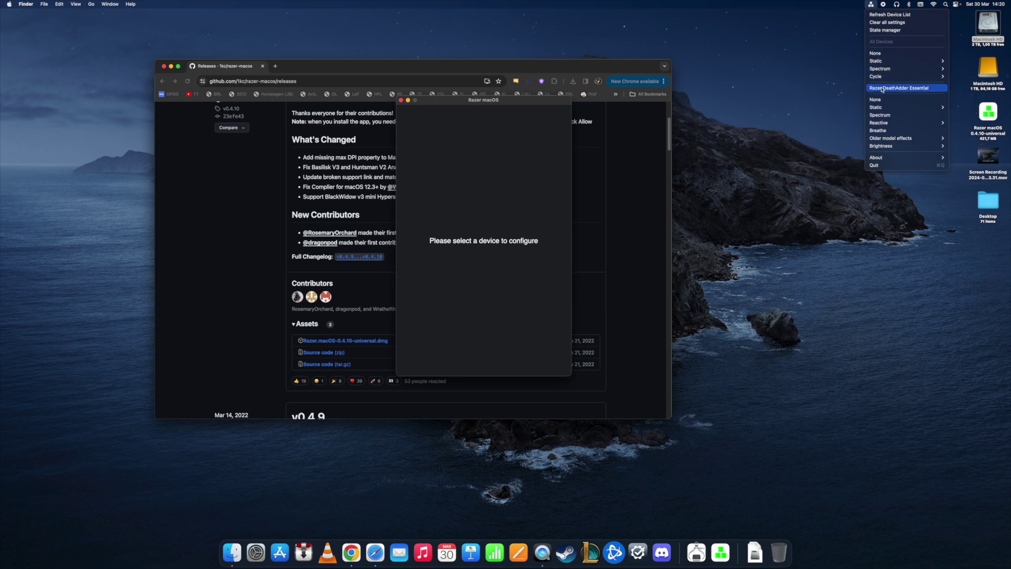
left_click(912, 89)
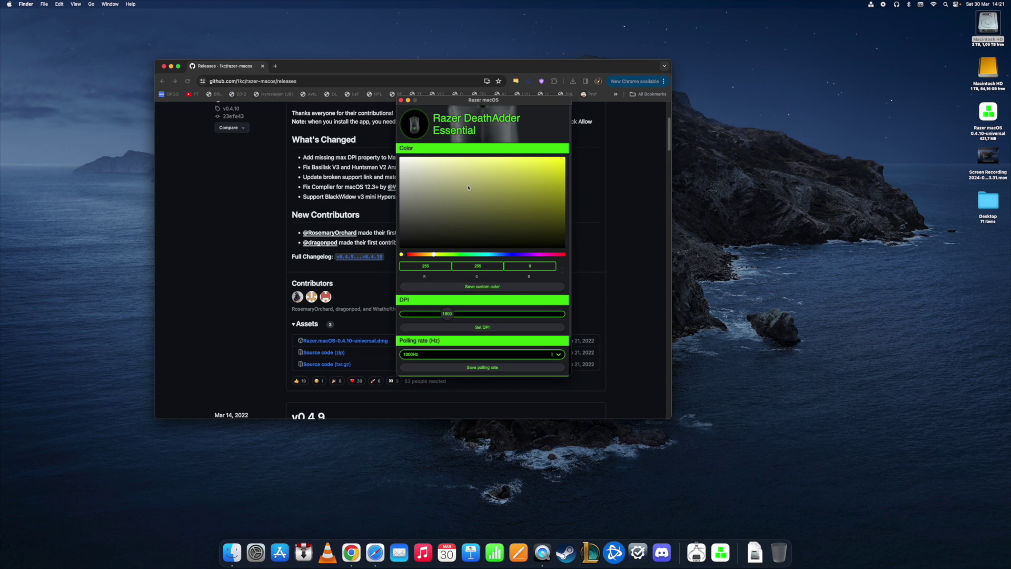
Scroll the DeathAdder Essential settings down to Mouse Brightness and bring up the Razer lighting effects menu.
scroll(434, 215, "down", 2)
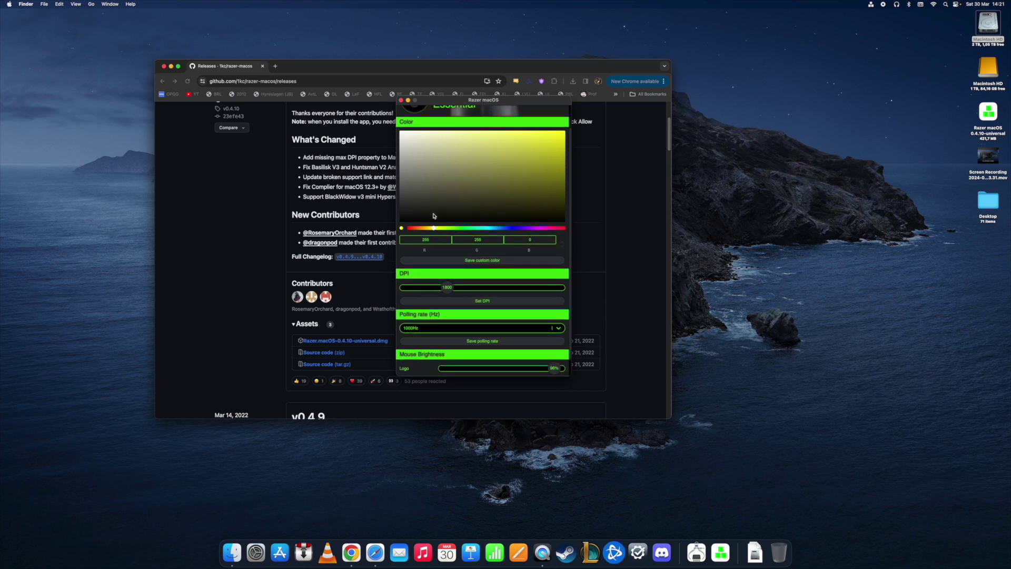
scroll(457, 282, "down", 1)
scroll(451, 249, "down", 1)
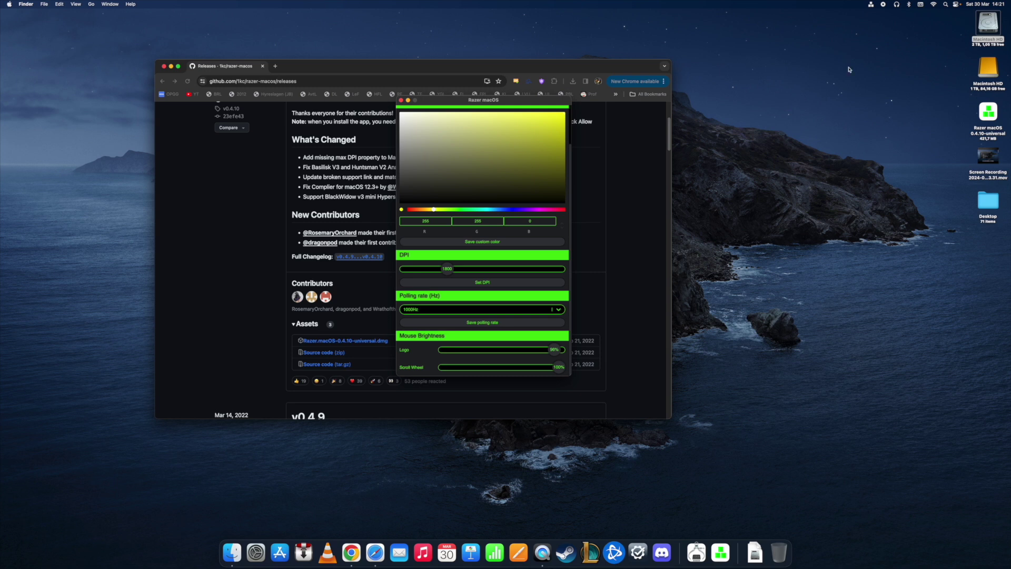
left_click(872, 5)
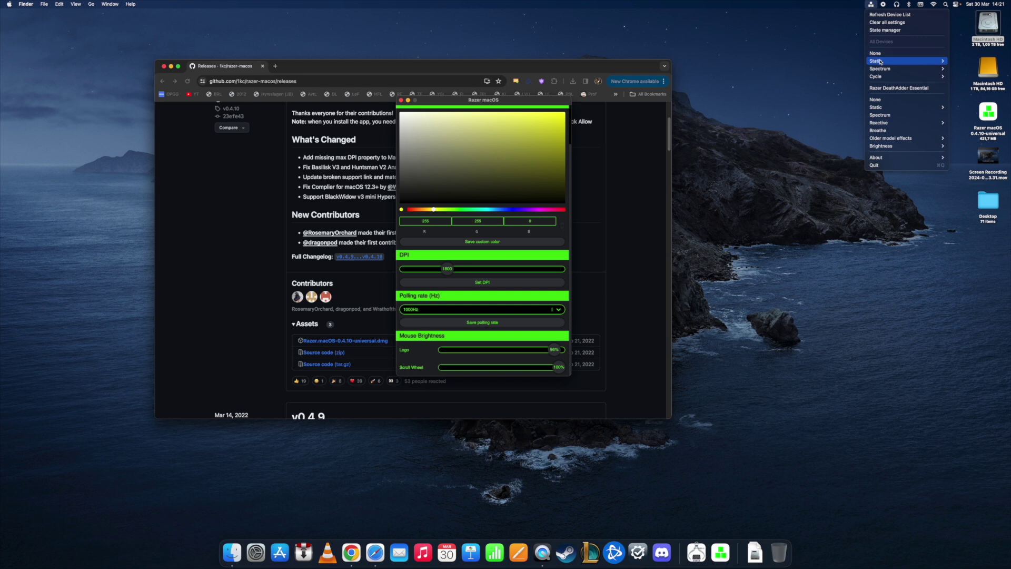
mouse_move(880, 62)
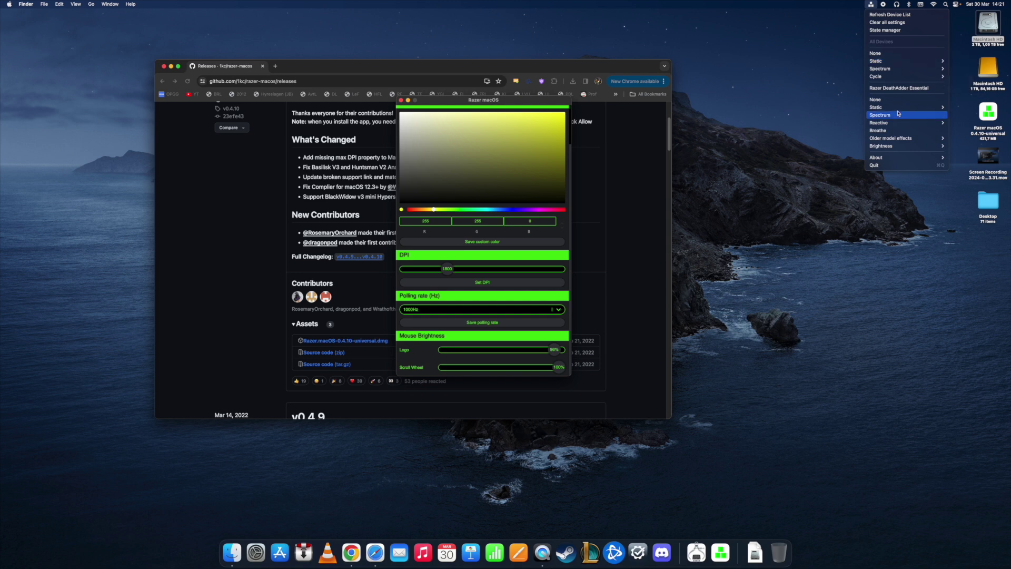
mouse_move(896, 123)
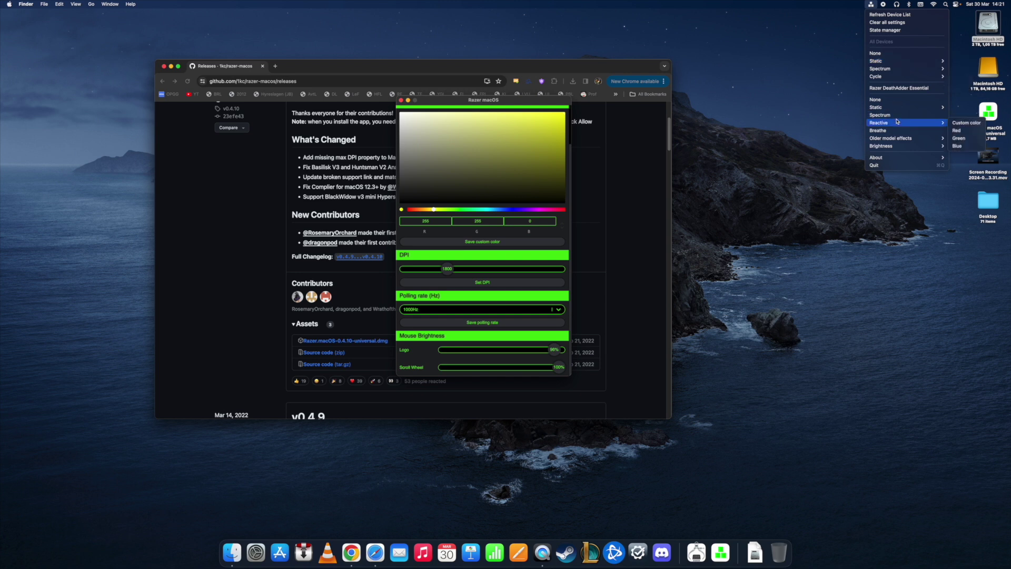
left_click_drag(505, 104, 457, 62)
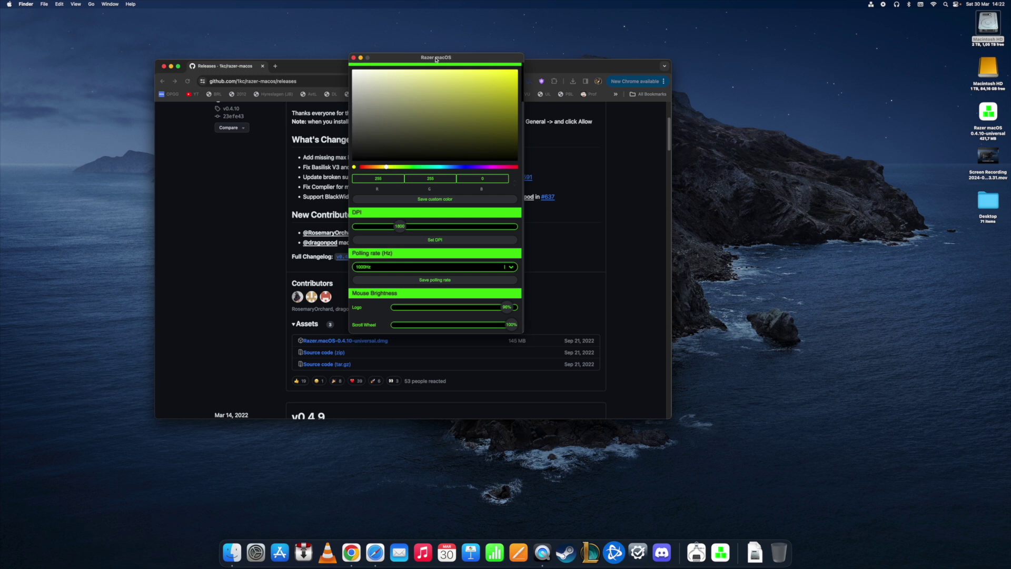
left_click_drag(436, 60, 435, 53)
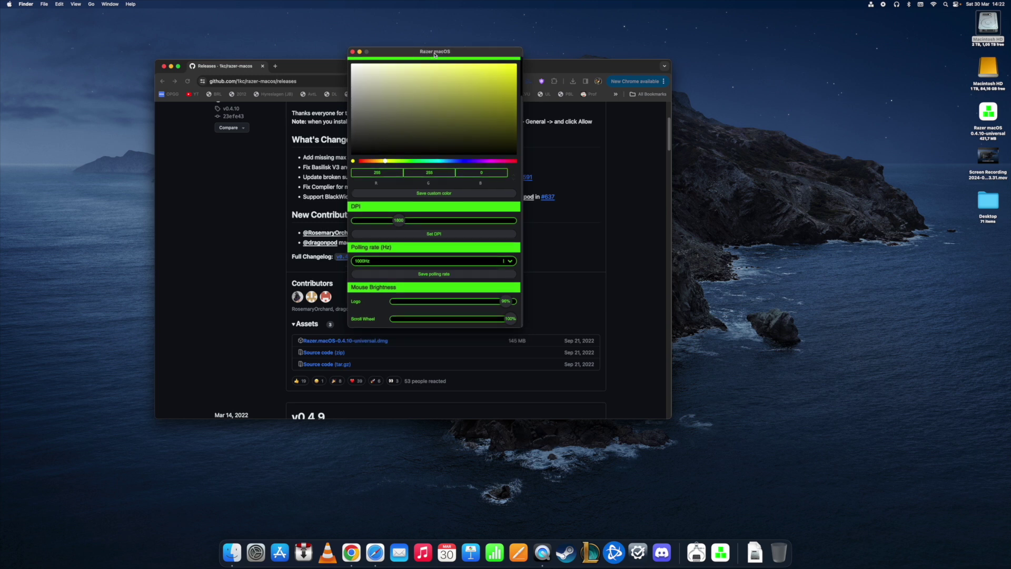